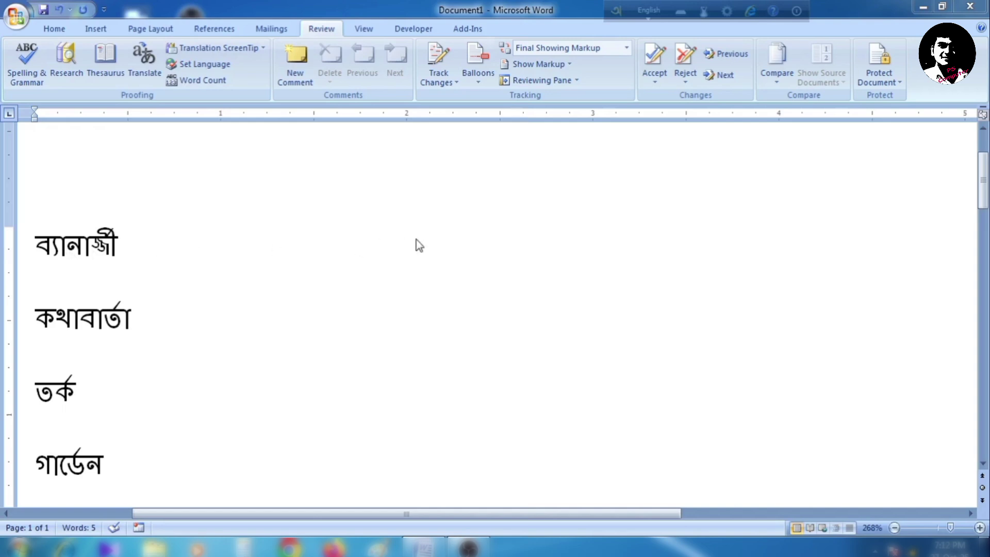
- Switch the keyboard to Bangla and retype the first line's surname beside it, using "rrjjI" for its reph ending
key("F12")
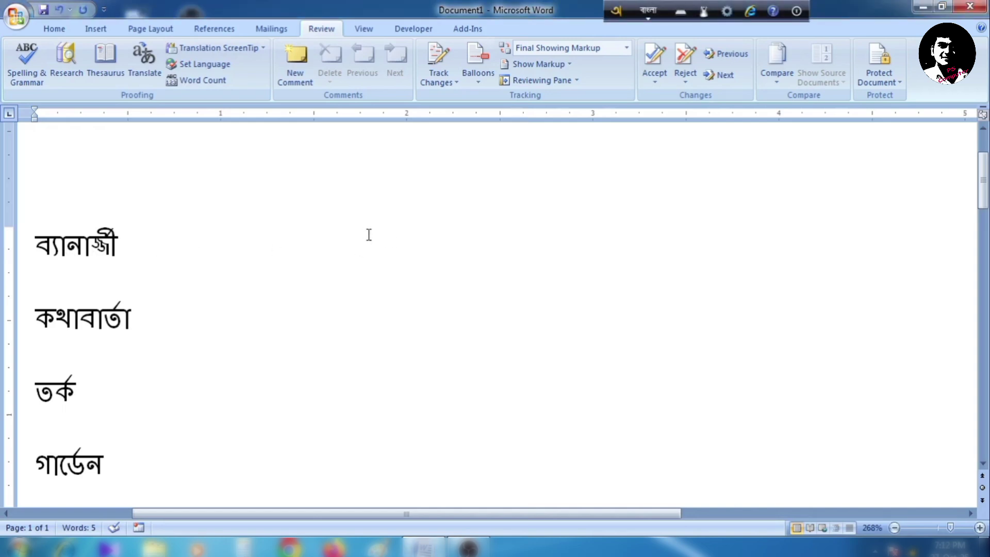
double_click(368, 235)
left_click(481, 252)
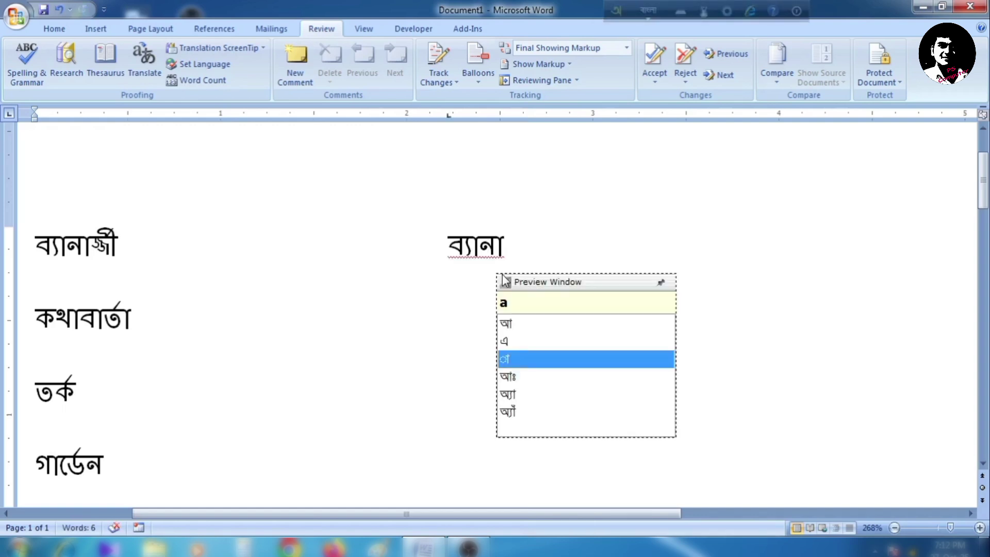
key("Right")
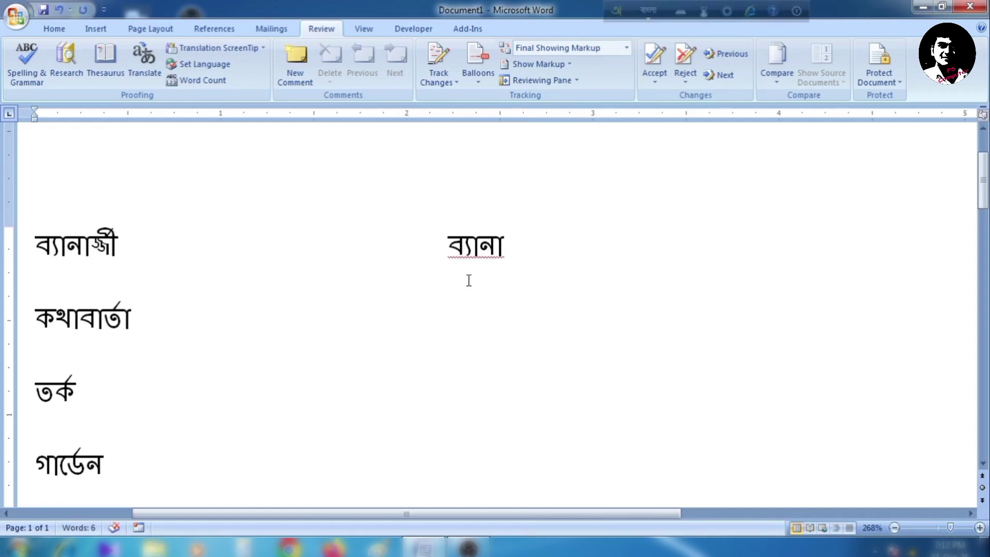
left_click(508, 249)
type("rr")
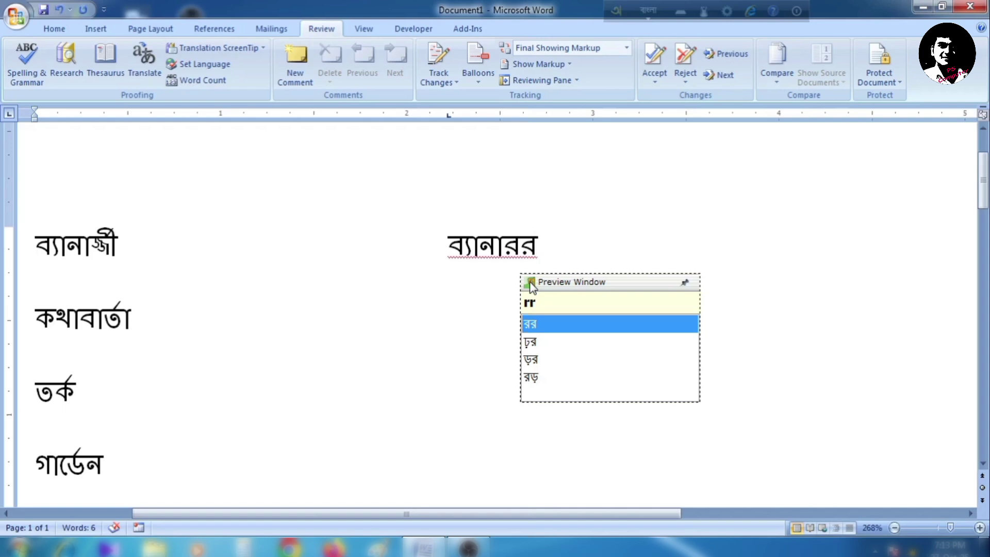
type("jj")
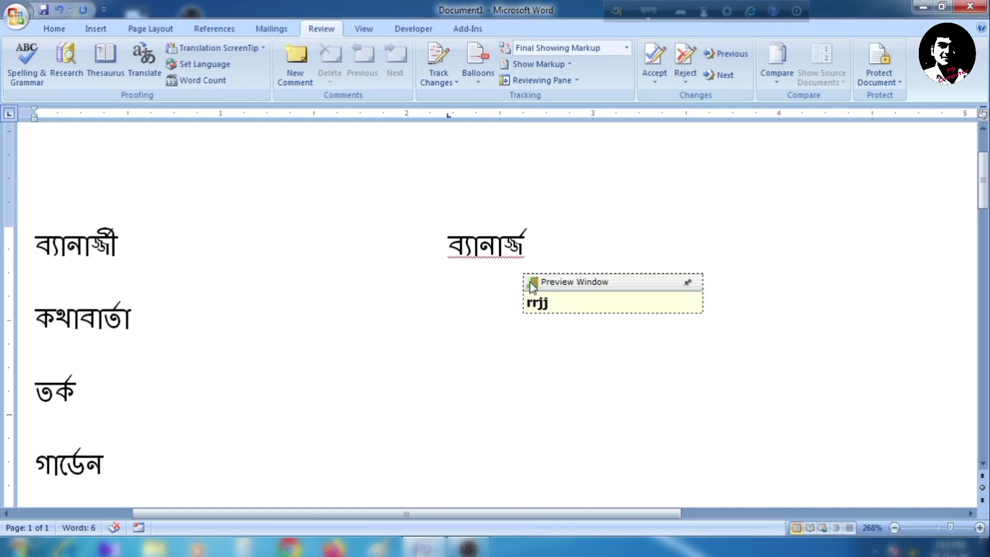
type("I")
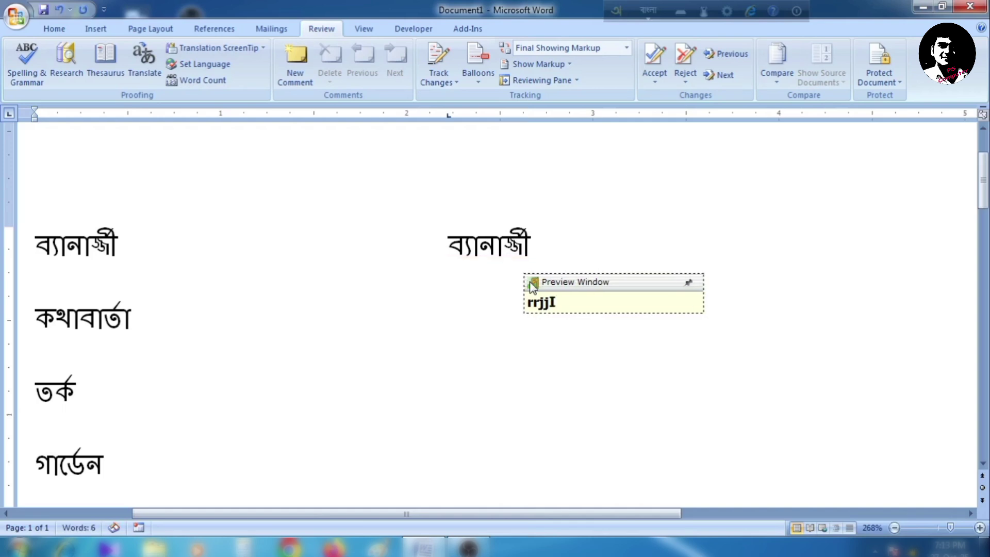
key("Right")
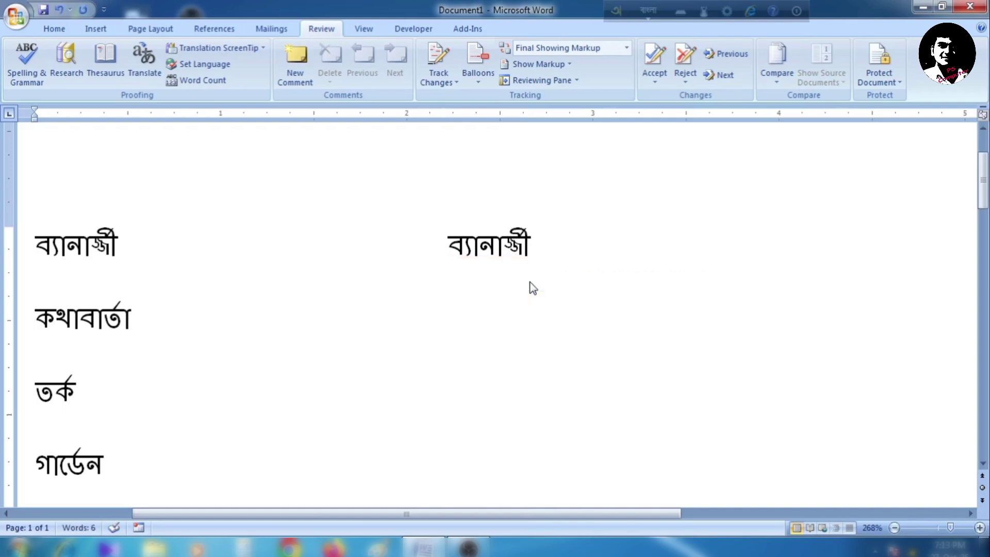
left_click(535, 253)
- Enter কথাবার্তা beside the matching word on the second line, using "rrta" for the reph ending
left_click(453, 307)
type("kth")
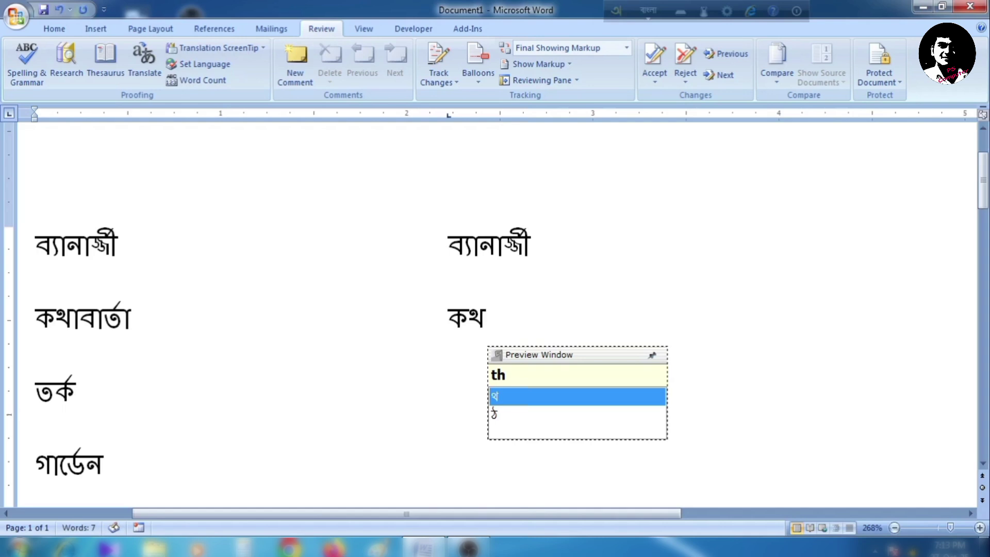
type("a")
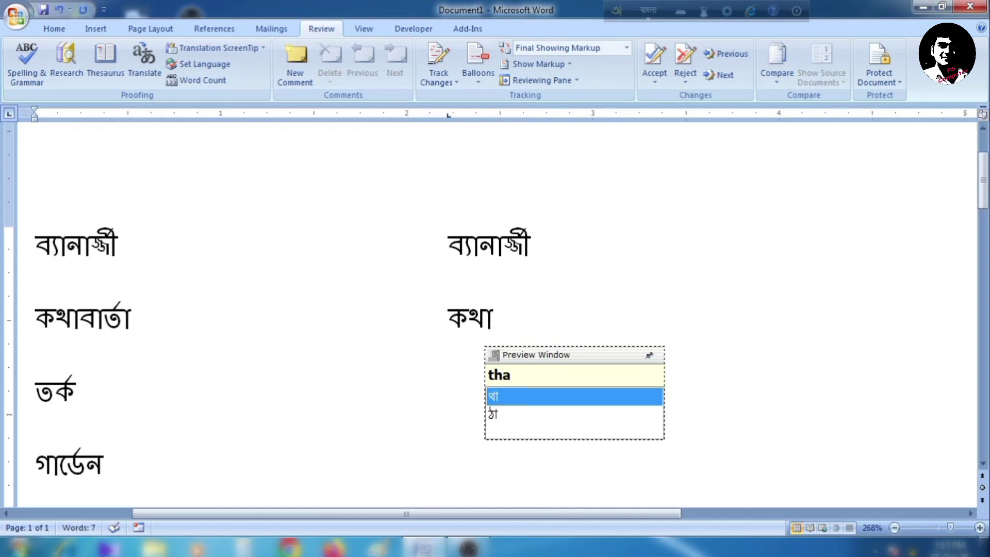
type("b")
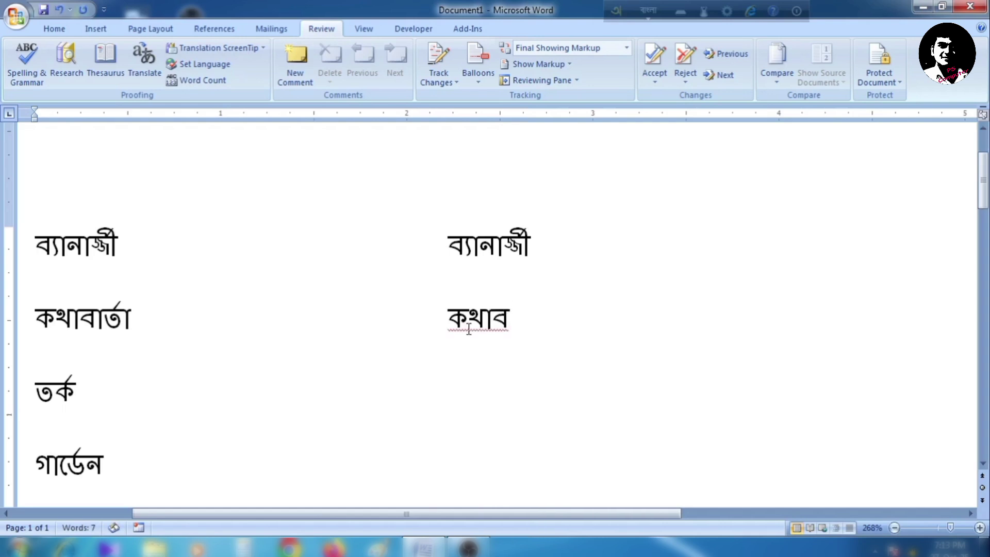
type("a")
type("rr")
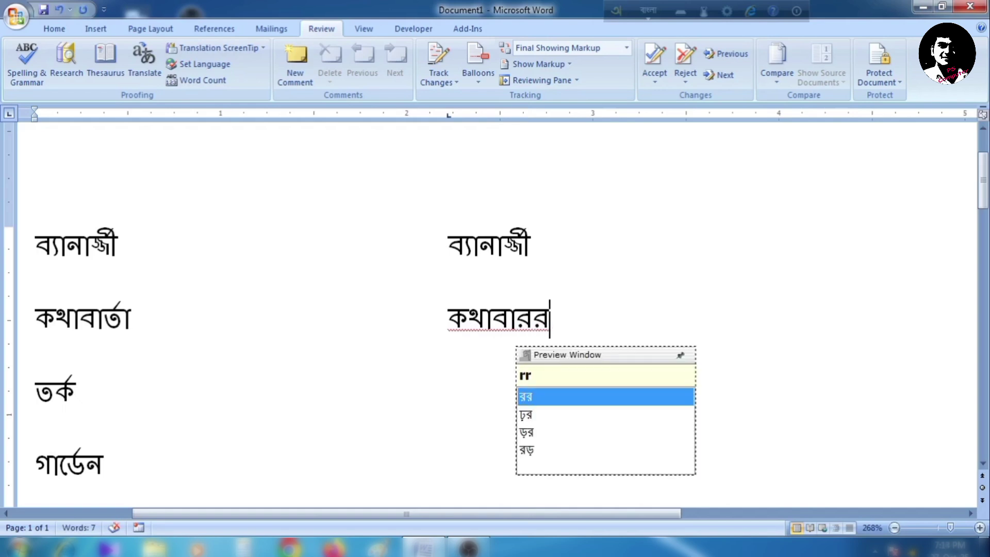
type("t")
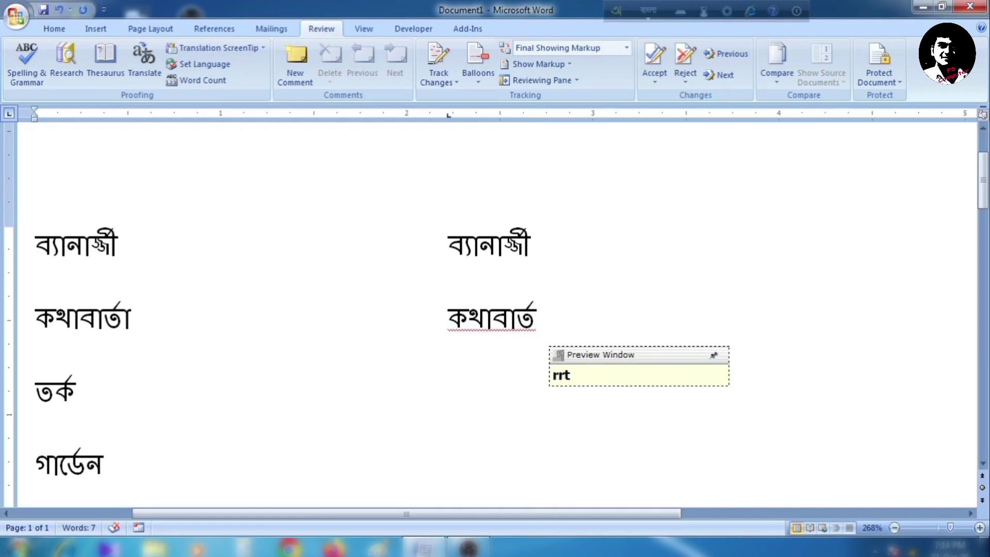
type("a")
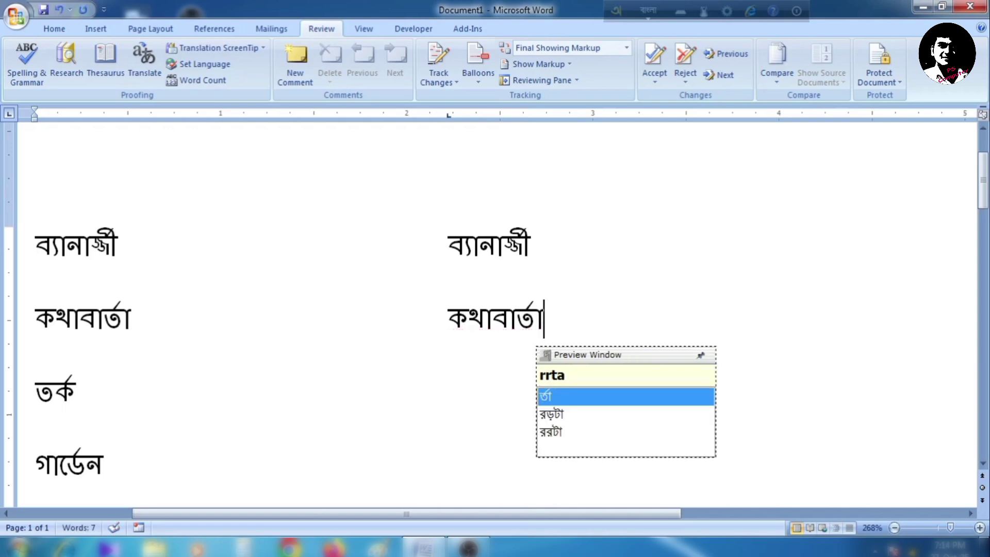
key("Right")
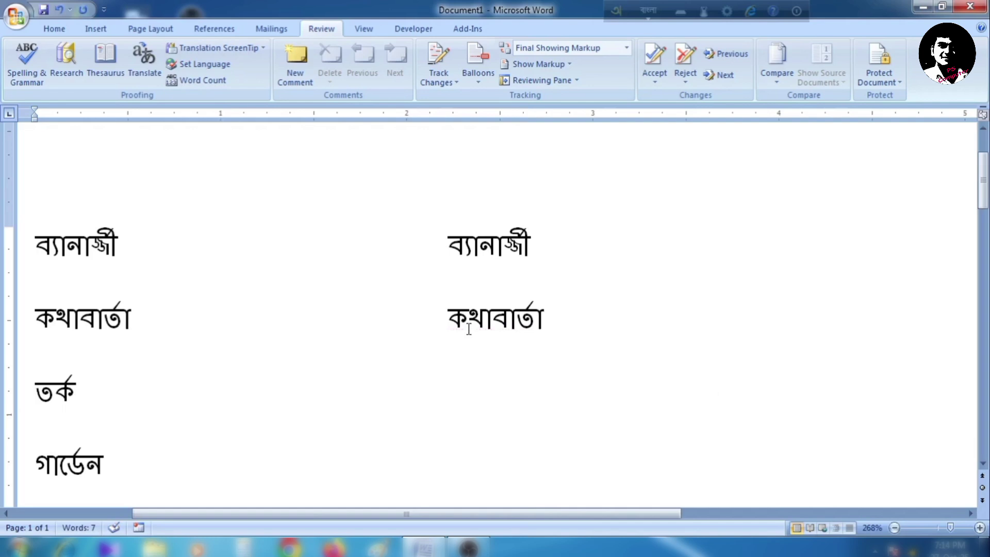
- View the Avro Phonetic layout chart to check how reph is typed, and close it
double_click(454, 370)
left_click(454, 369)
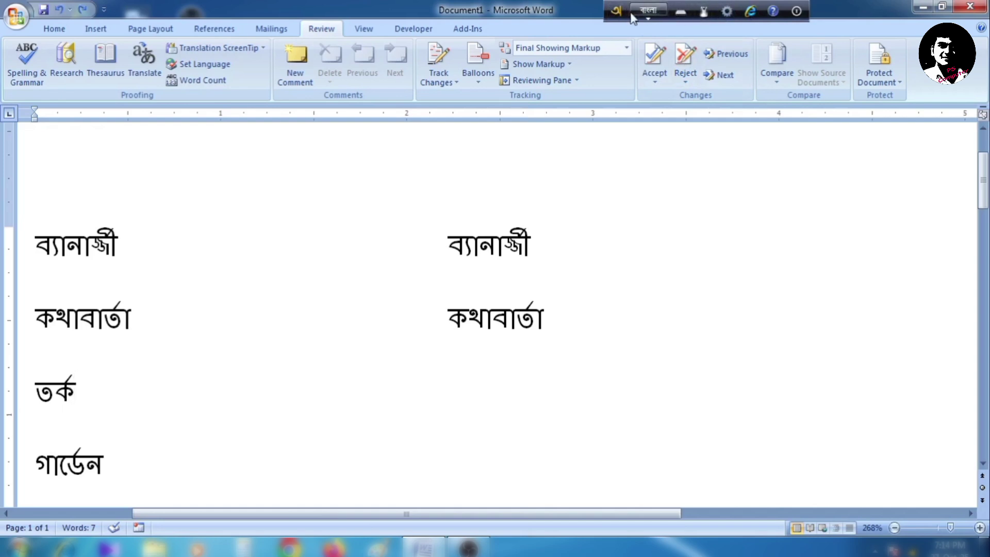
left_click(682, 19)
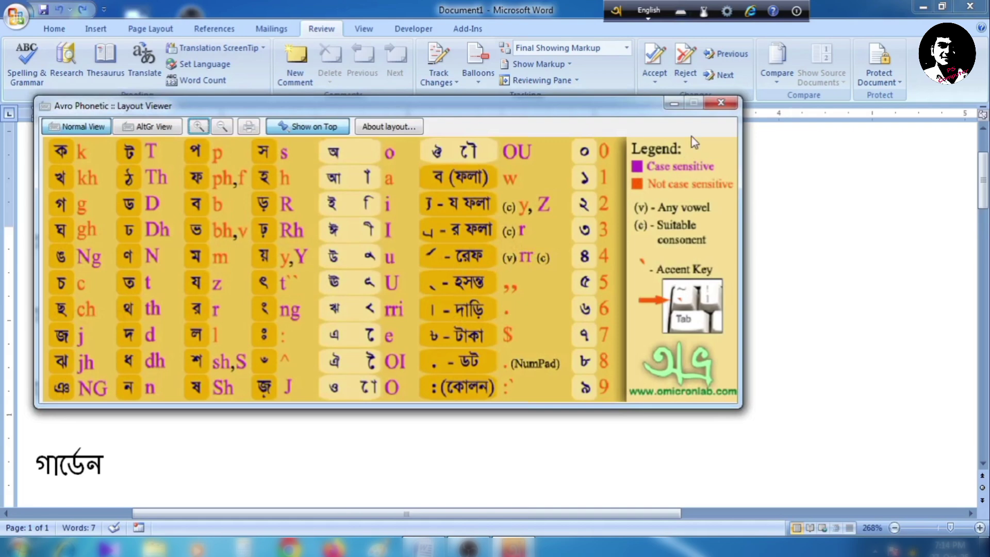
left_click(719, 104)
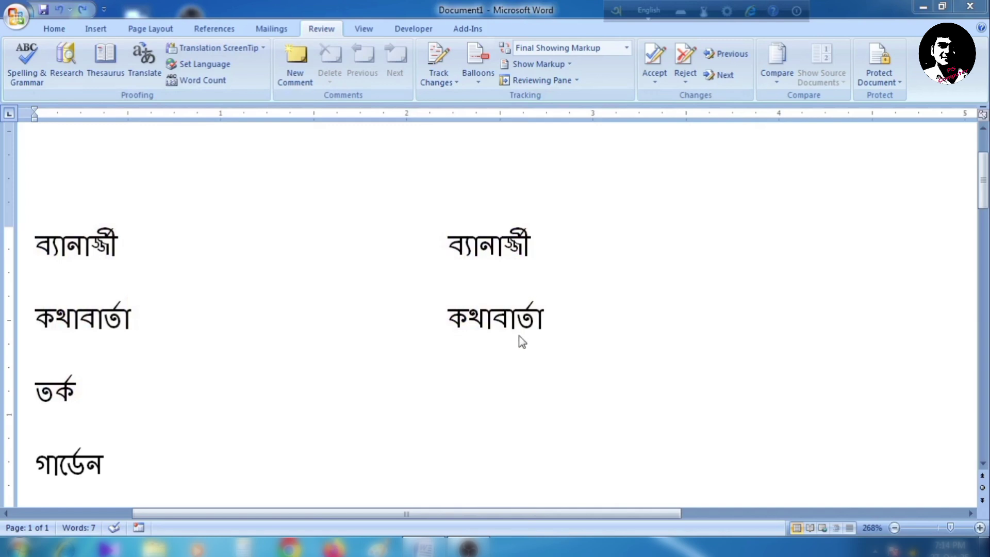
- Switch back to Bangla and enter ত beside তর্ক on the third line, leaving the cursor after it
triple_click(455, 370)
left_click(457, 375)
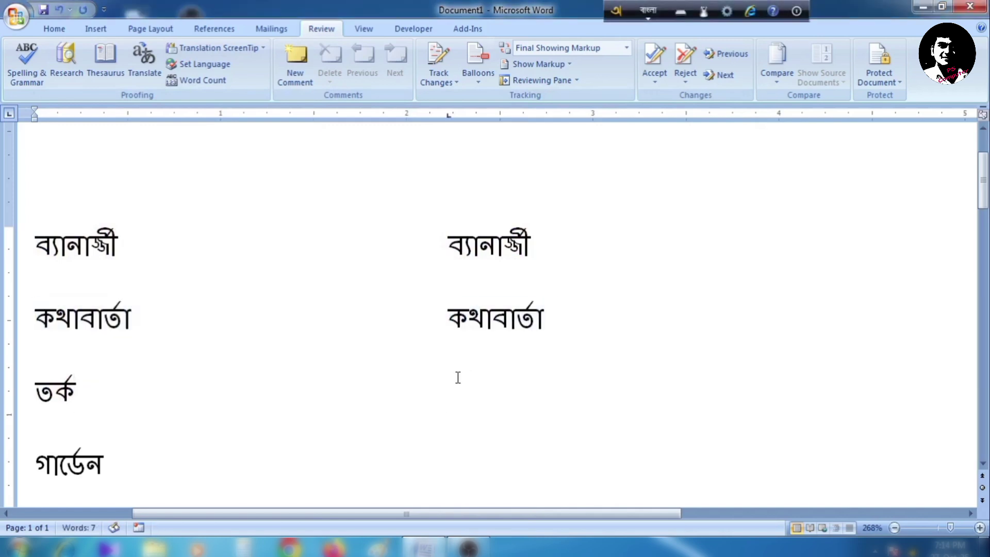
type("t")
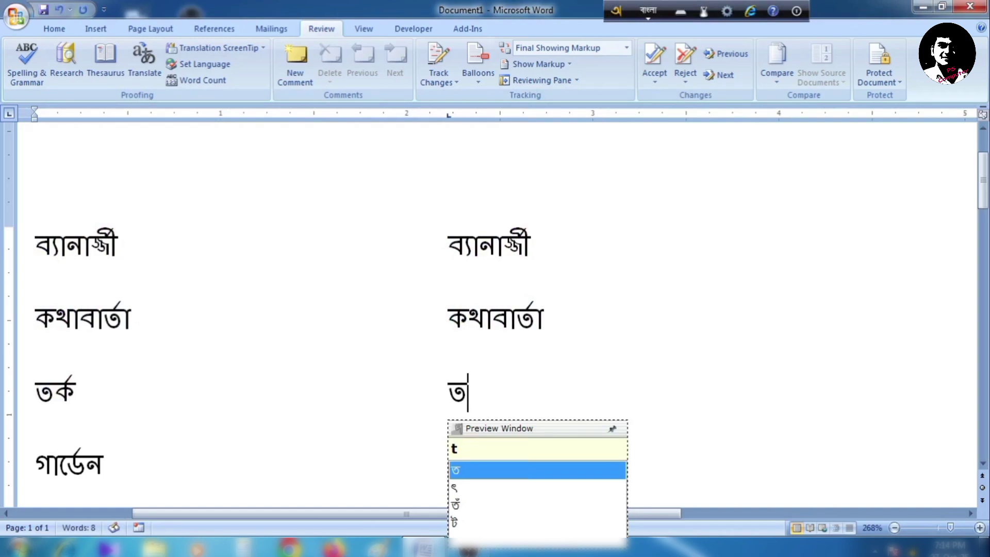
key("Right")
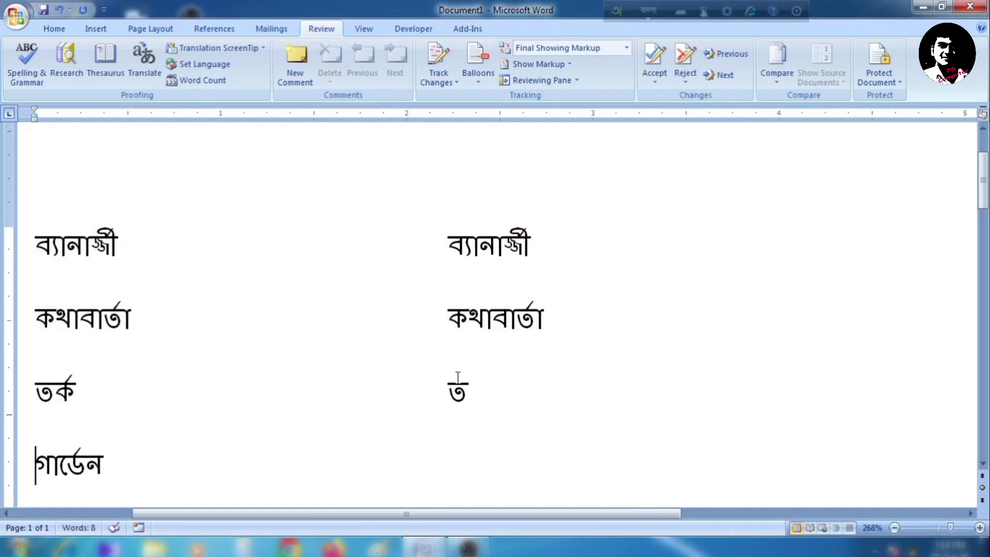
left_click(480, 398)
type("k")
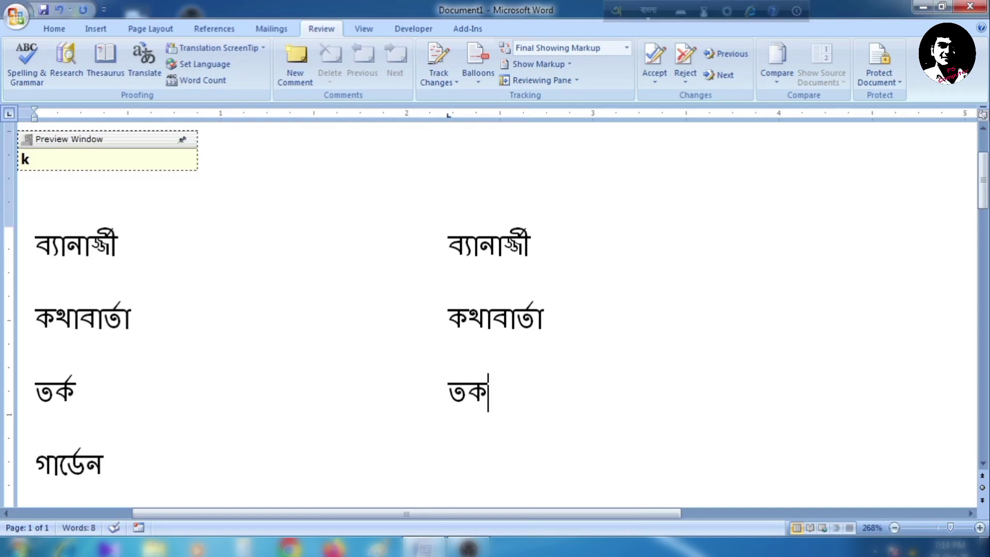
type("rr")
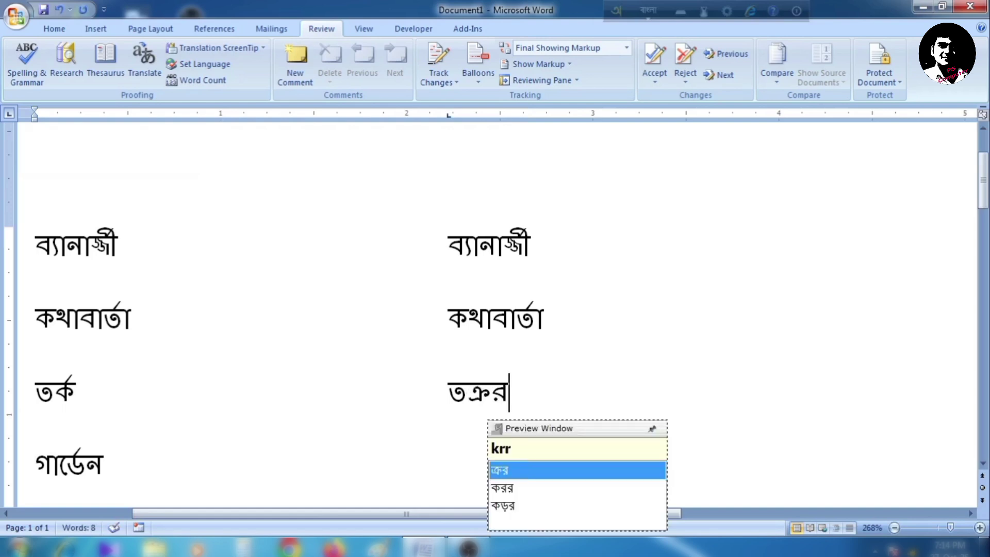
key("BackSpace")
key("BackSpace")
key("BackSpace")
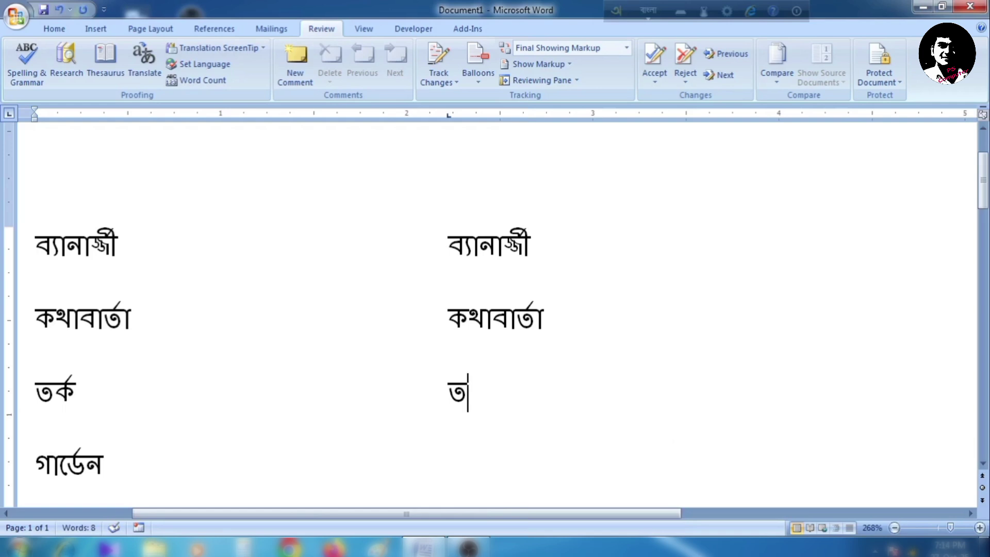
- Complete the third line's second word as তর্ক by adding "rrk" for ক with reph
type("r")
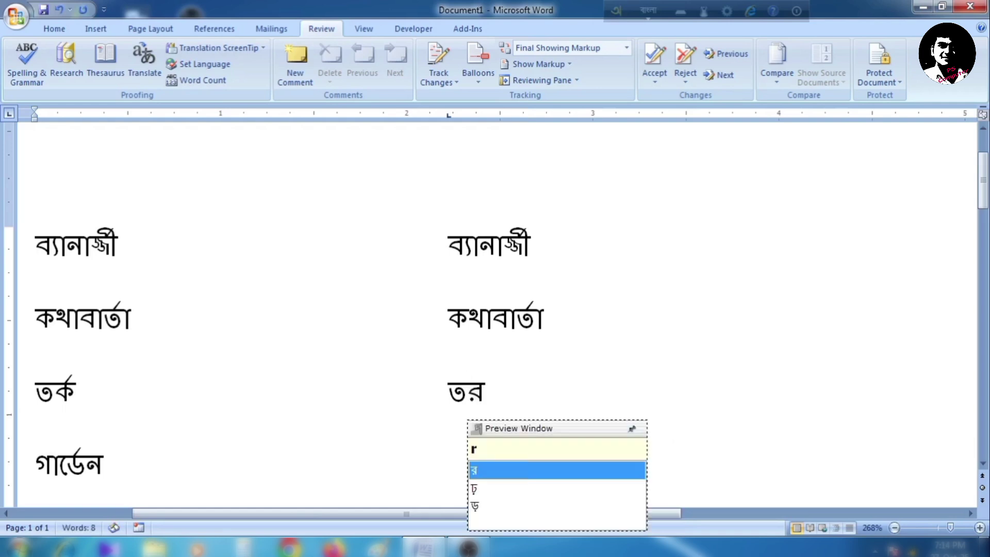
type("rk")
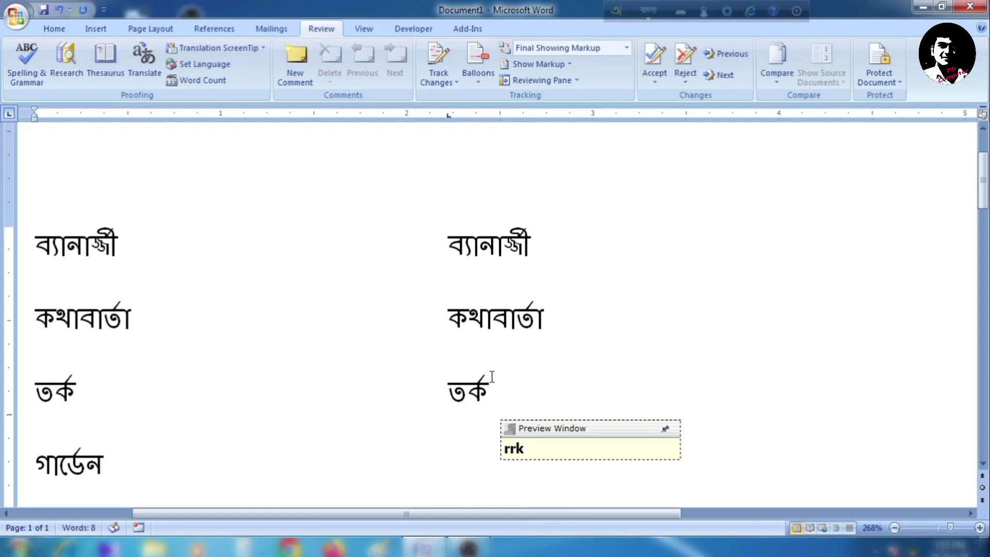
key("Return")
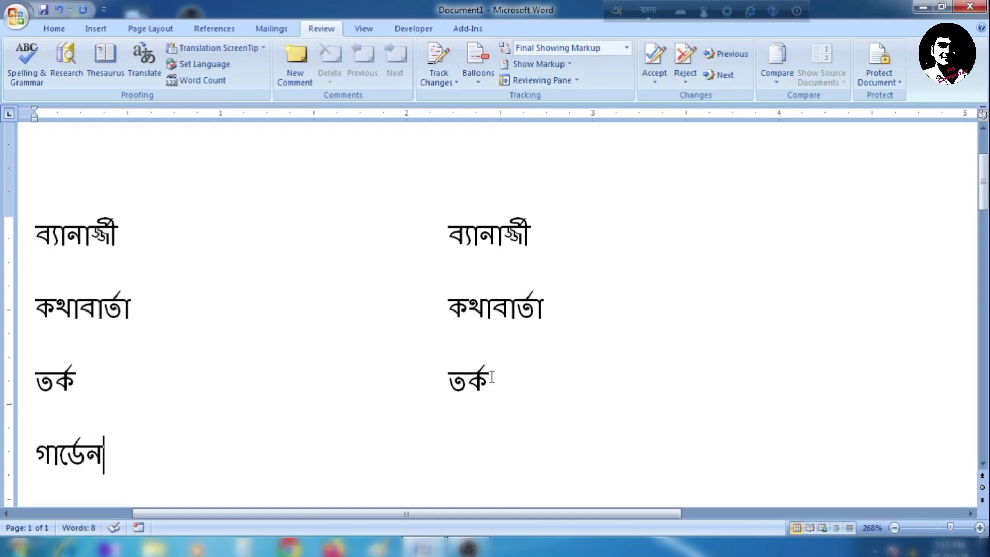
- Enter গার্ডেন beside the matching word on the fourth line, using "rrDen" for the part with reph
double_click(454, 440)
type("গা")
scroll(141, 400, "down", 3)
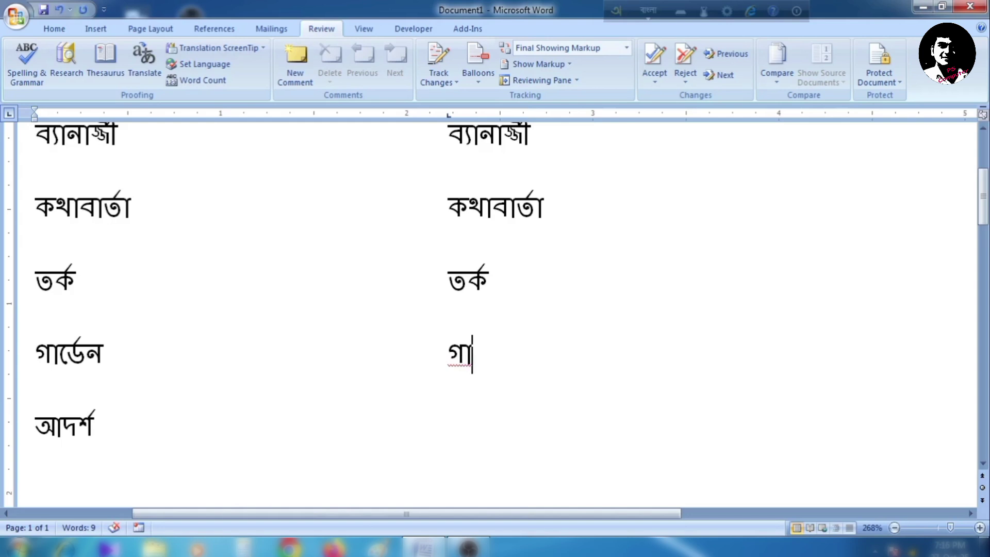
type("rr")
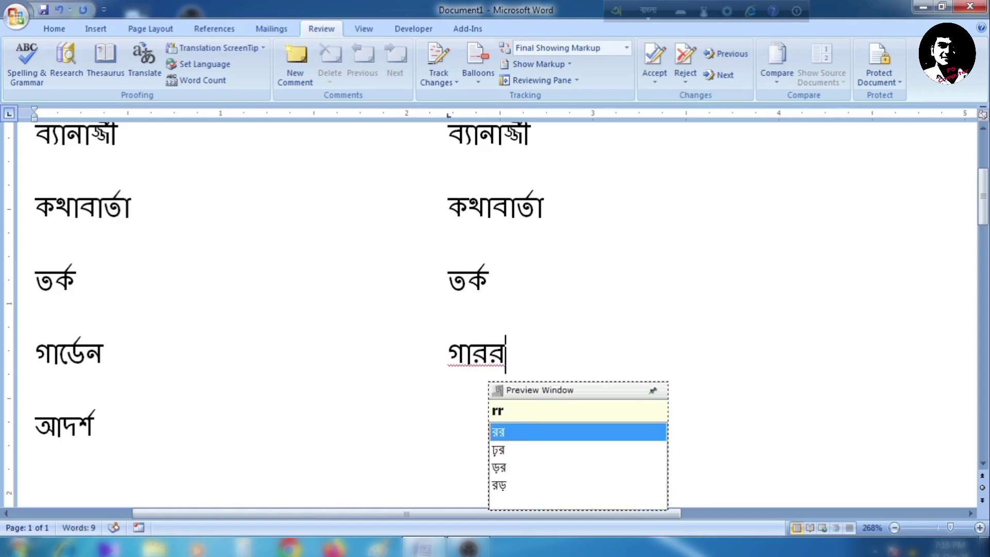
type("D")
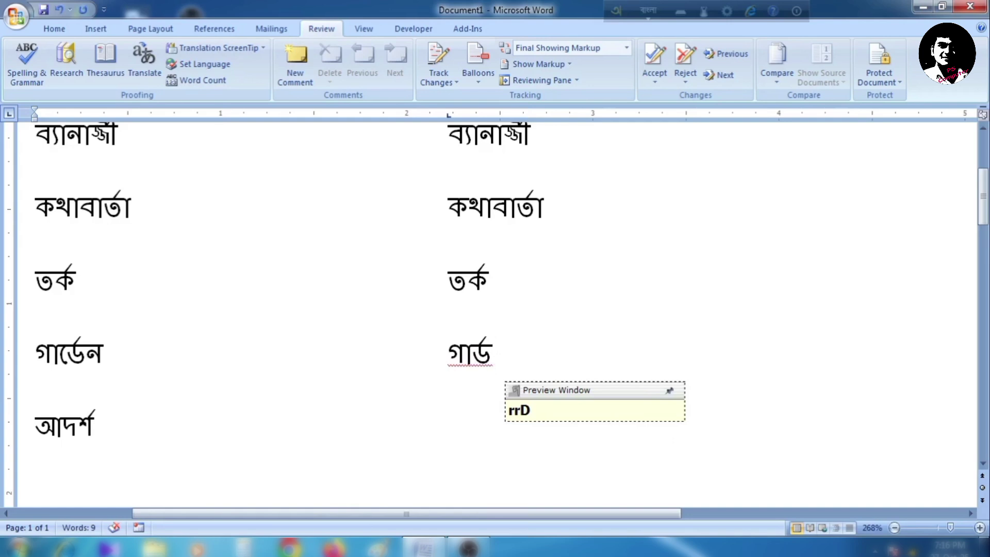
type("e")
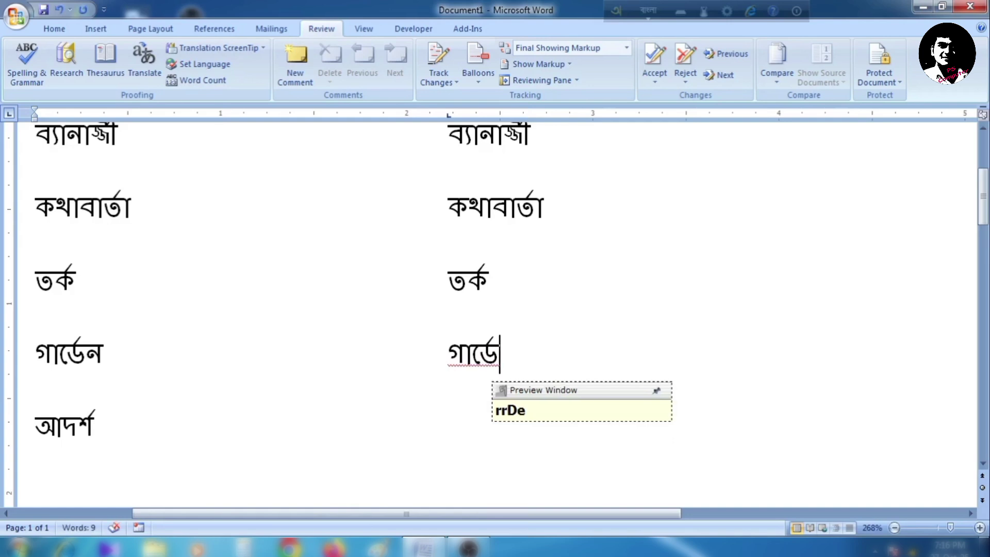
type("n")
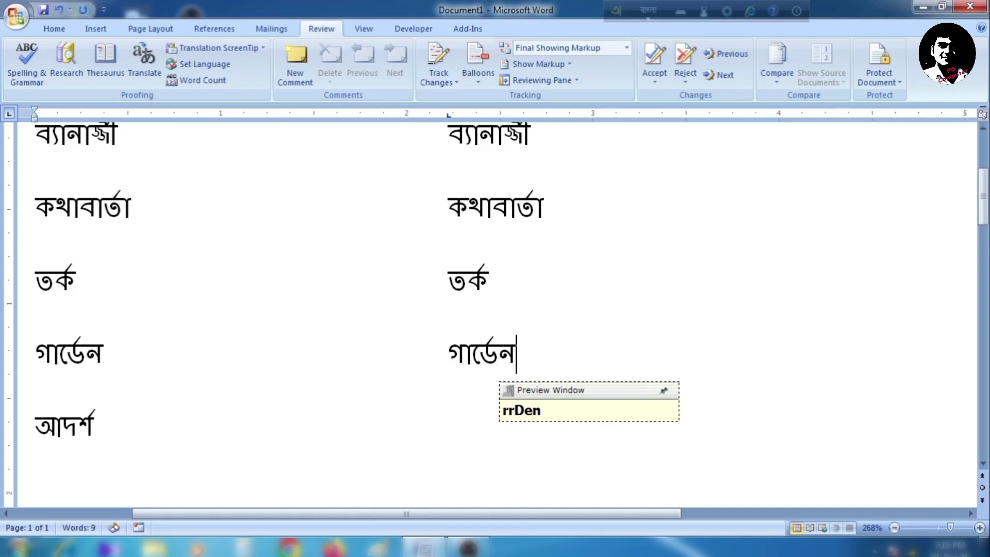
key("Right")
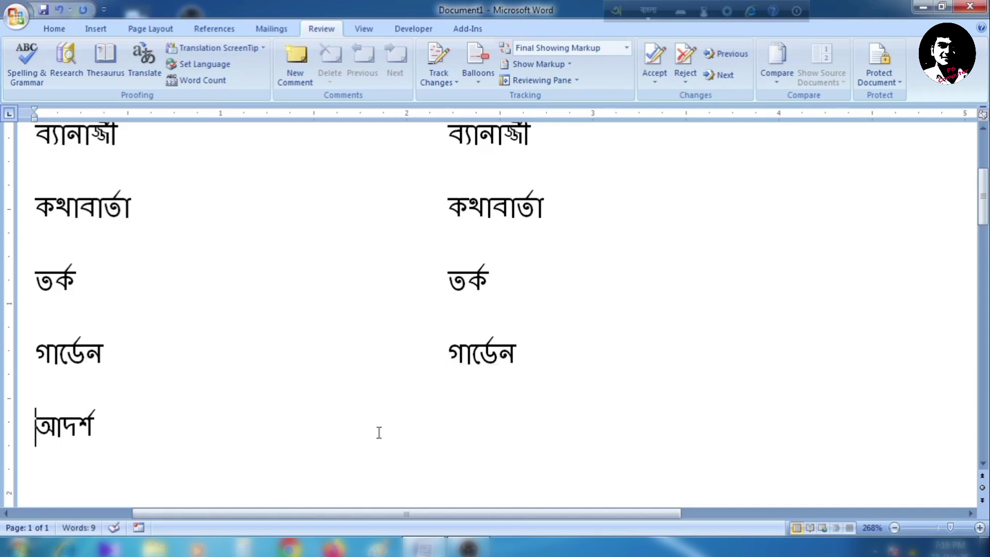
- Place the cursor beside আদর্শ, open the Avro Mouse keyboard and move it clear of that line
double_click(439, 411)
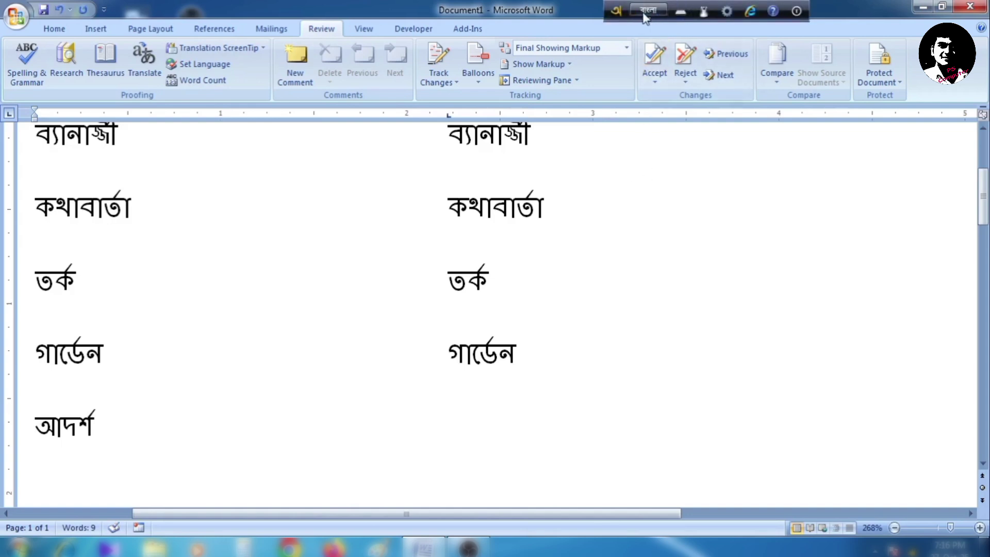
left_click(704, 12)
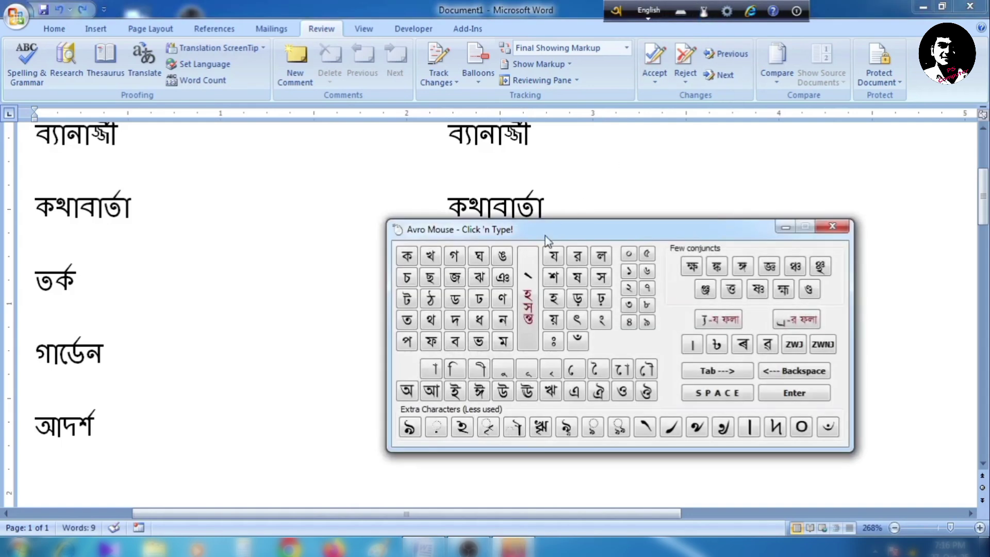
left_click_drag(548, 228, 642, 151)
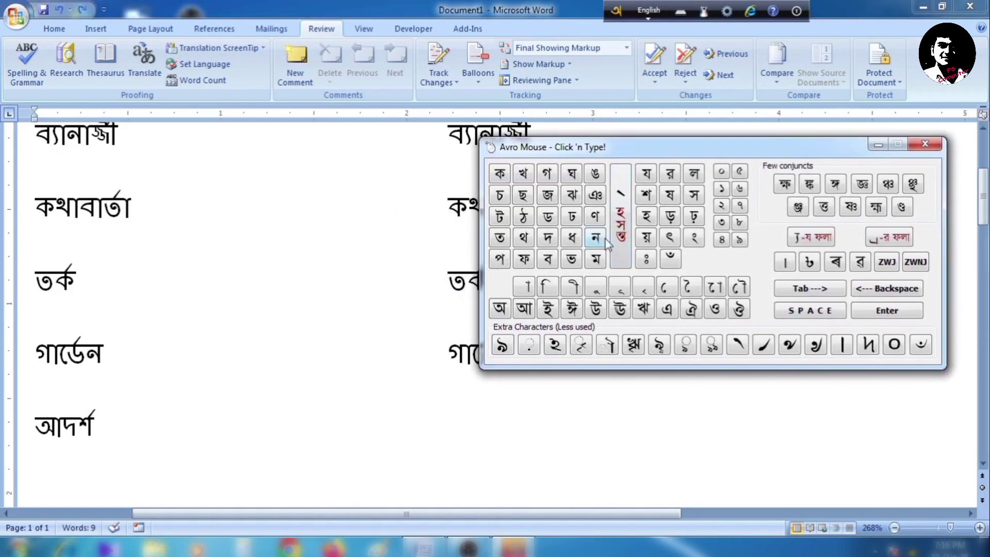
- Enter আদর্শ beside the matching word on the last line with Avro Mouse, forming the reph from র and hasanta before শ
left_click(465, 416)
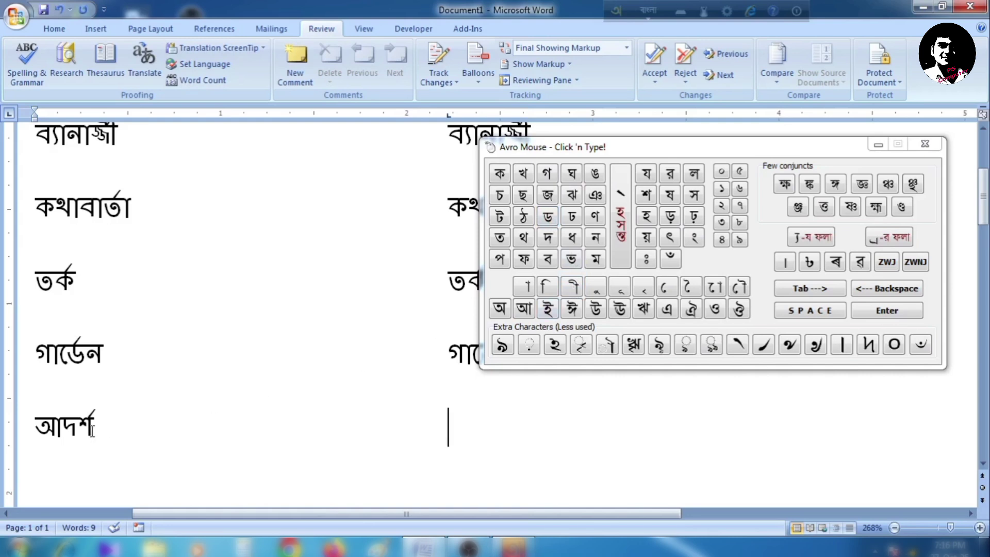
left_click(523, 309)
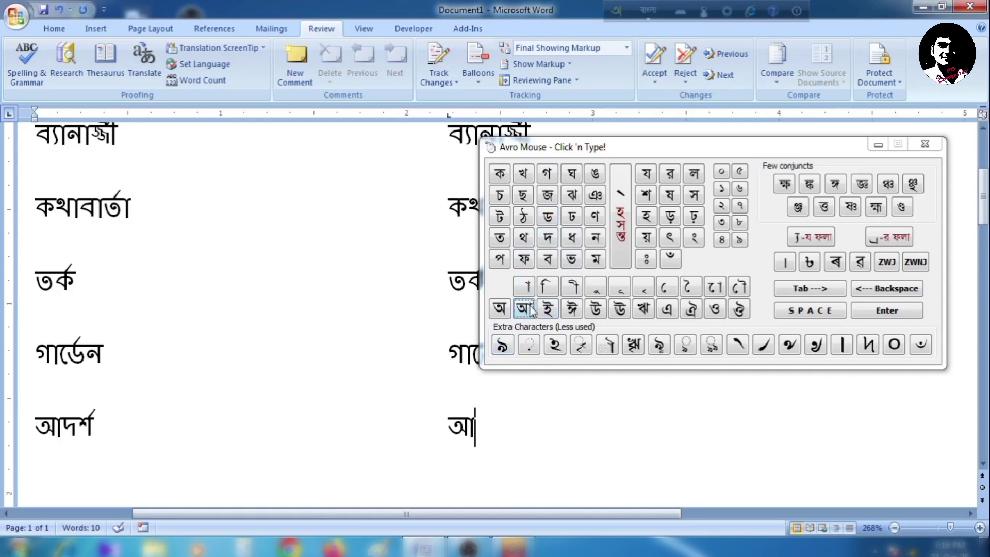
left_click(548, 238)
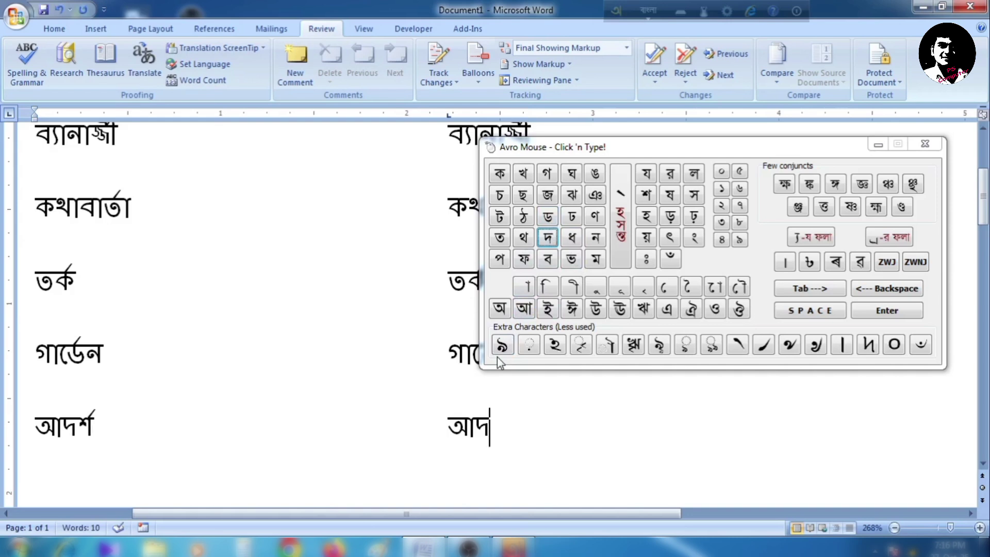
left_click(670, 173)
left_click(672, 176)
left_click(621, 239)
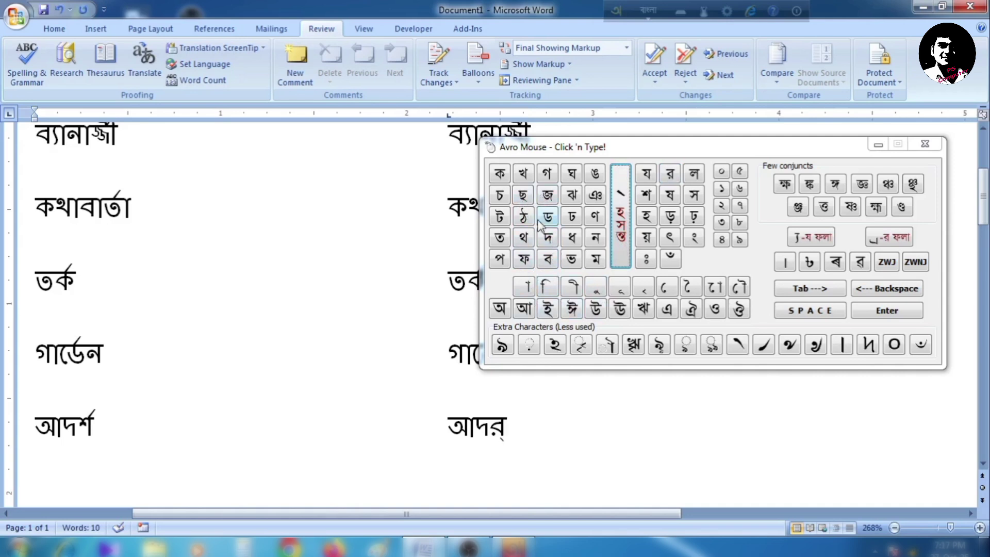
left_click(645, 196)
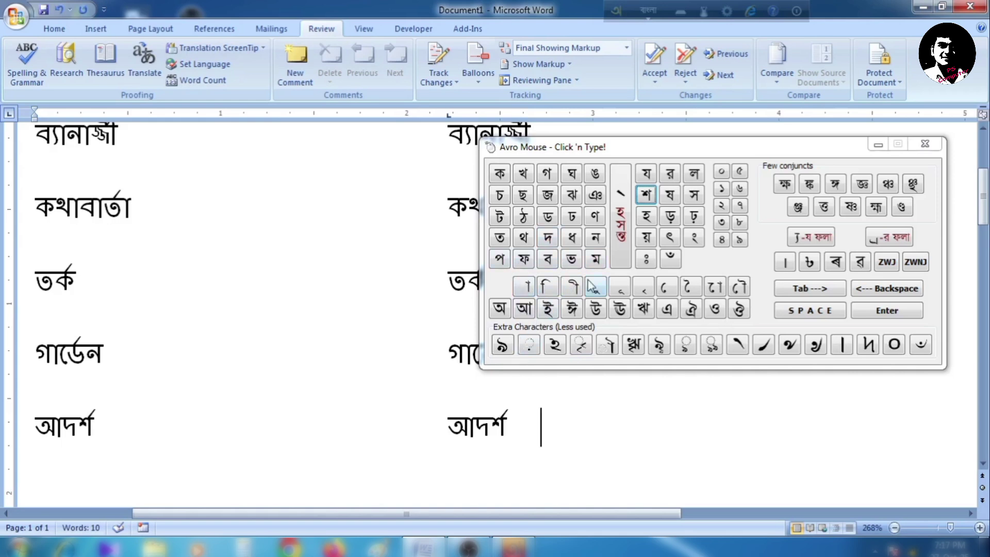
- Enter চর্চা after the second আদর্শ with Avro Mouse, forming the reph from র and hasanta before চ
left_click(500, 196)
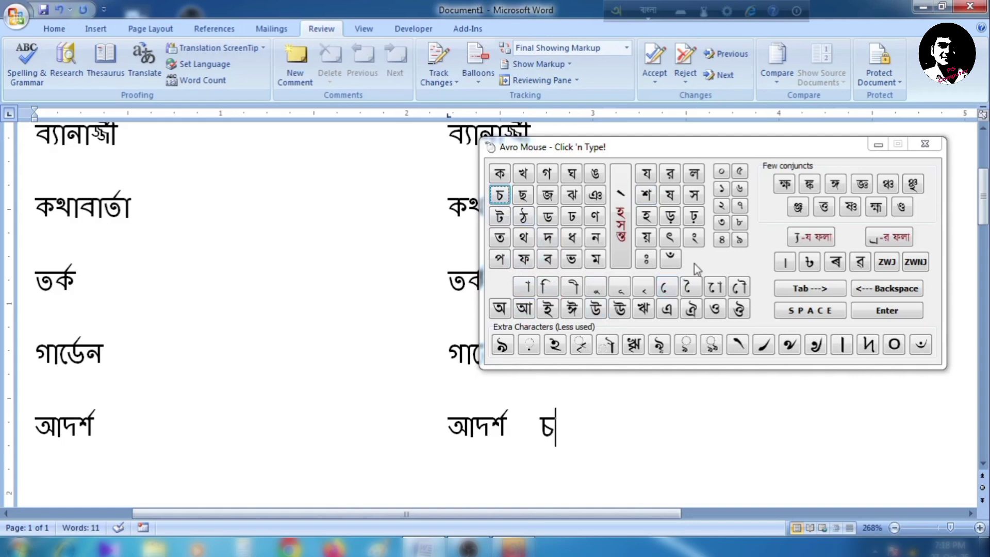
left_click(671, 178)
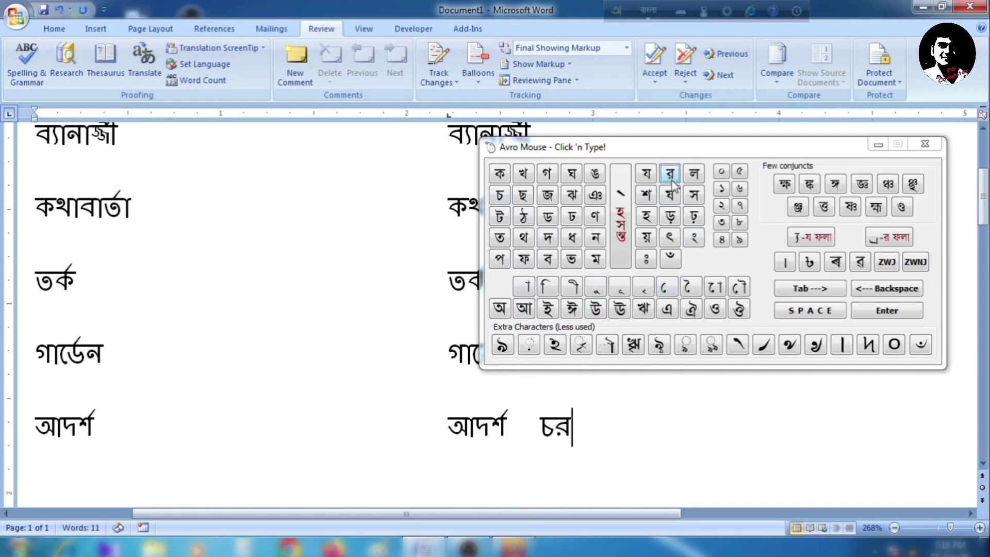
left_click(621, 210)
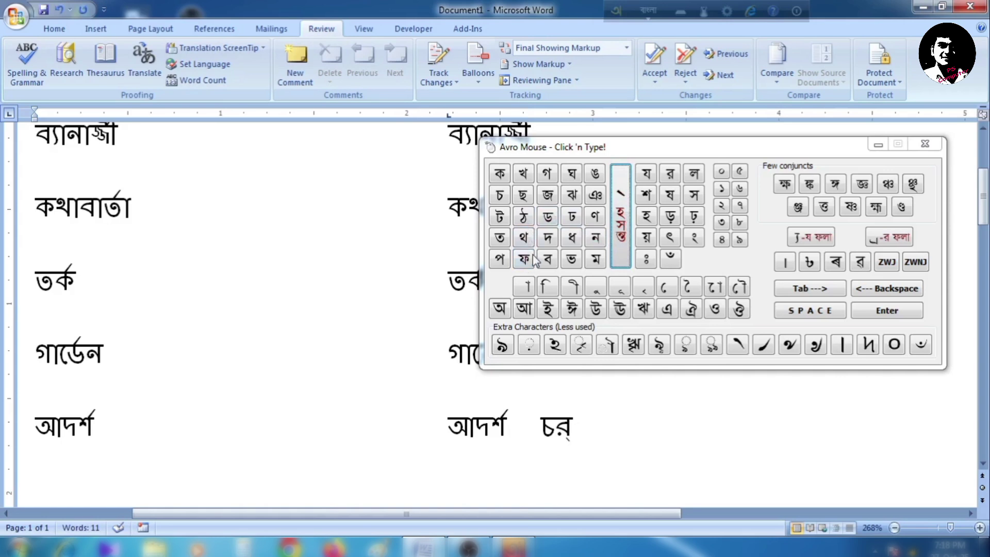
left_click(500, 196)
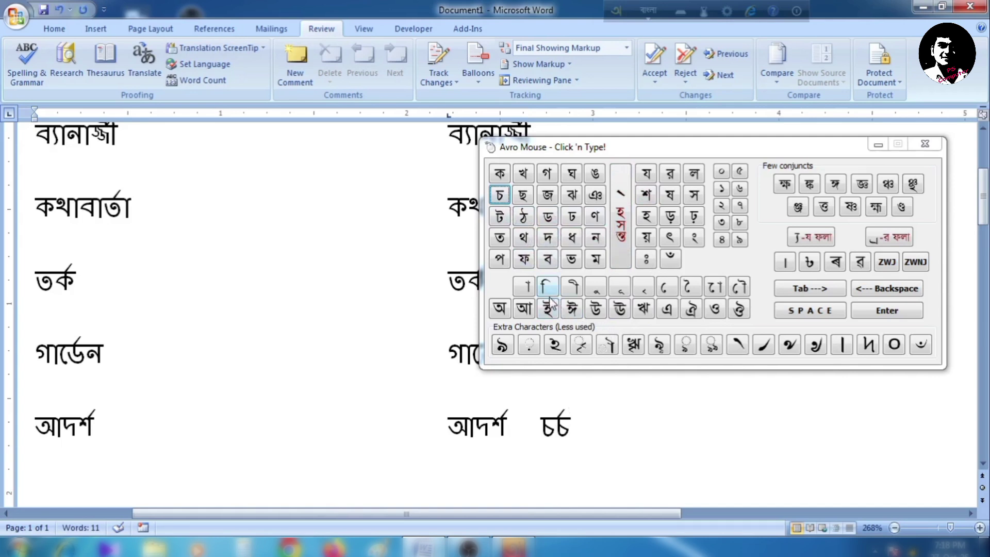
left_click(526, 285)
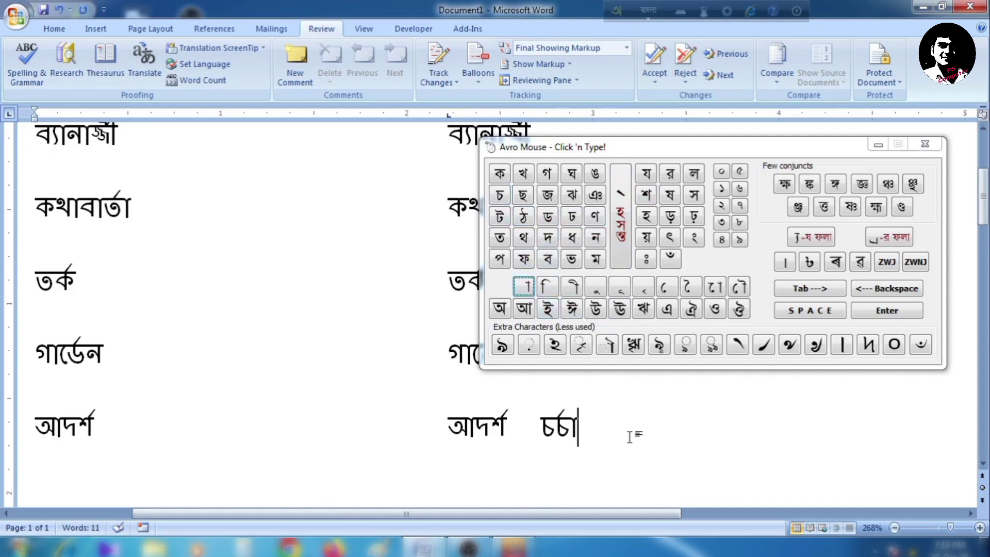